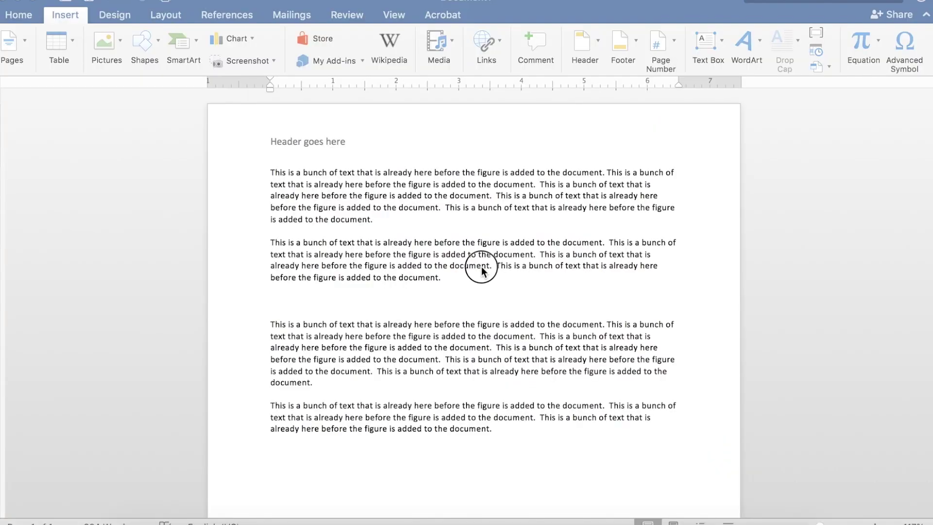
Paste the absorbance-versus-wavelength (nm) chart onto the blank line between paragraphs two and three.
click(482, 271)
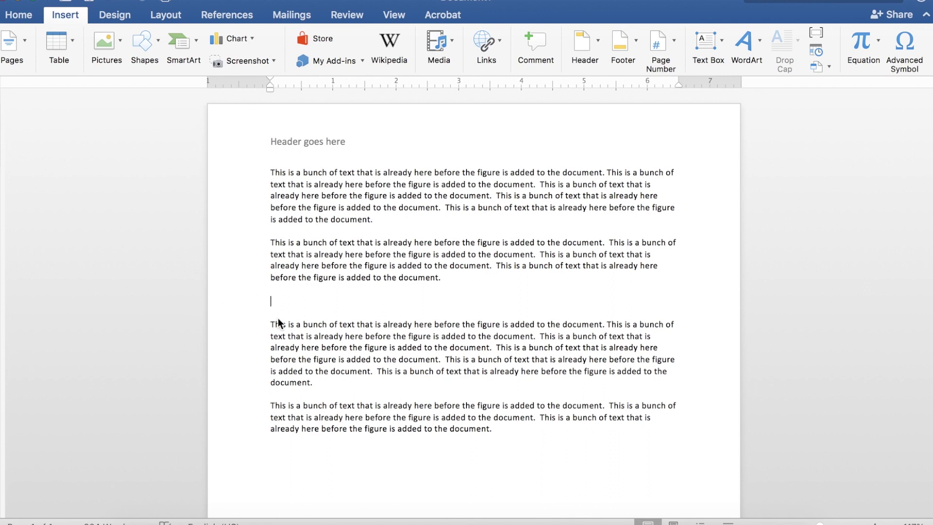
key(super+v)
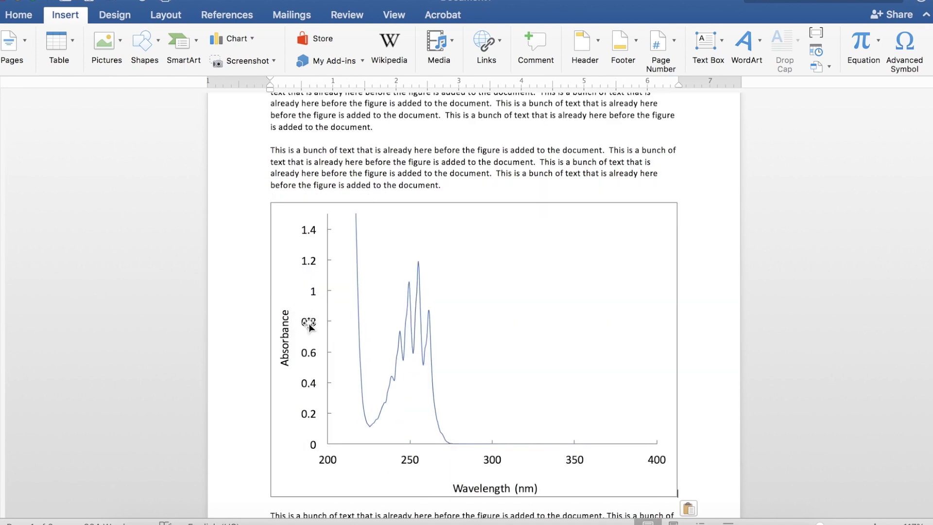
Shrink the pasted absorbance chart to roughly two-thirds of the text width.
scroll(308, 323, down, 3)
scroll(308, 322, up, 4)
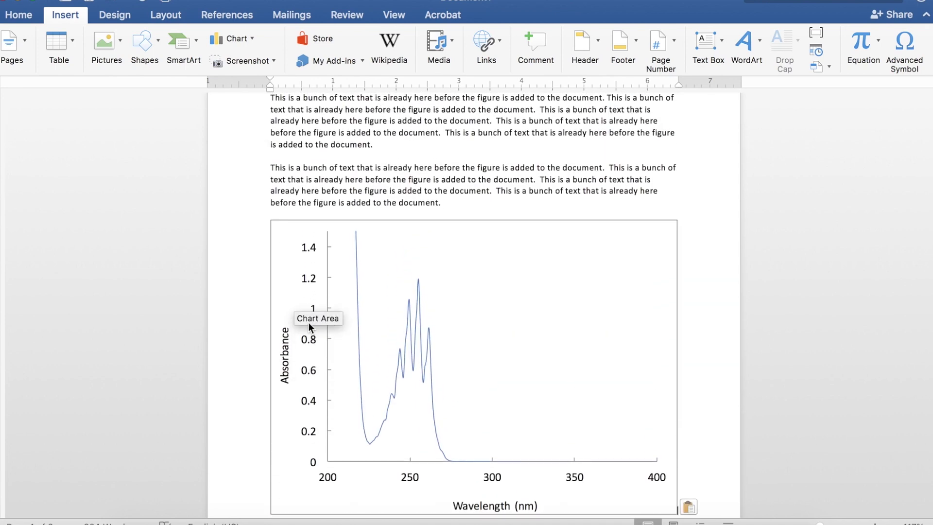
scroll(308, 322, down, 1)
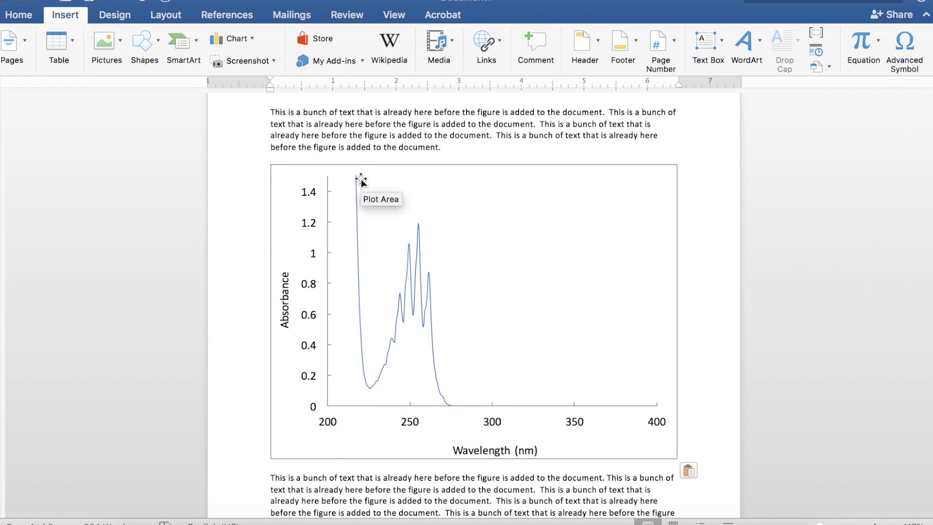
scroll(360, 179, up, 2)
scroll(360, 179, down, 2)
click(443, 180)
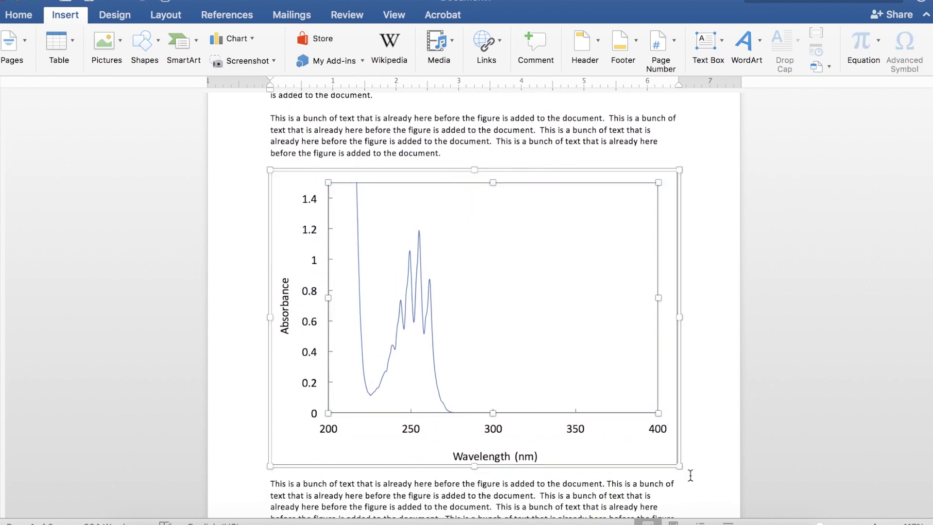
drag(679, 467, 579, 356)
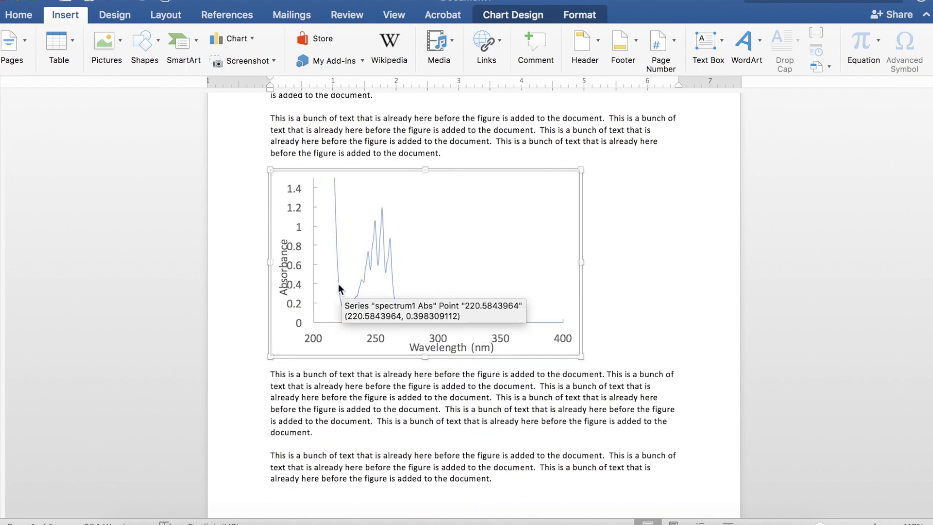
click(289, 266)
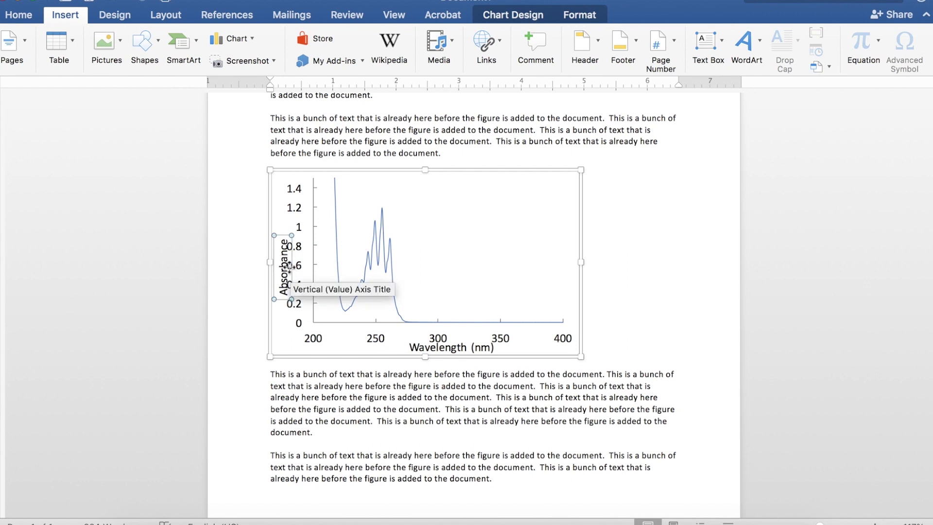
Reduce the Absorbance and Wavelength (nm) axis title fonts, bringing Wavelength to 12 pt.
click(19, 15)
click(226, 42)
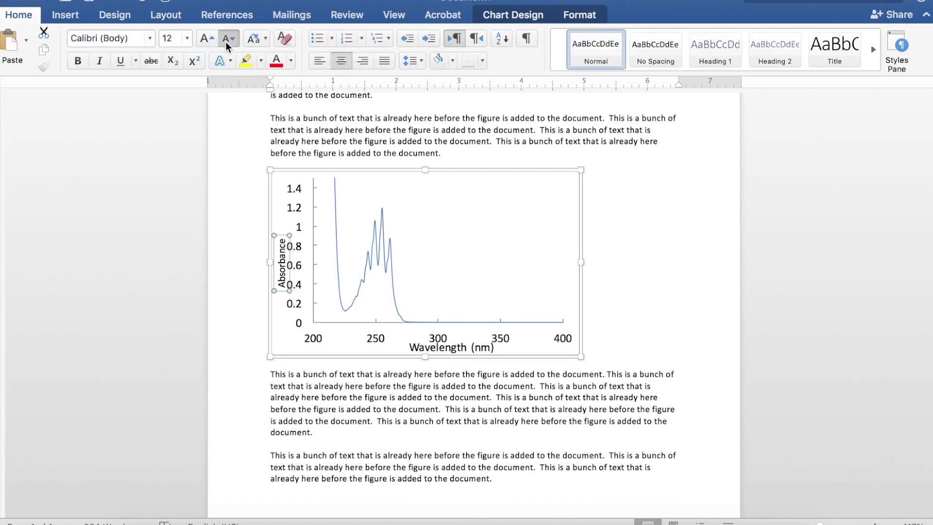
click(440, 348)
click(205, 39)
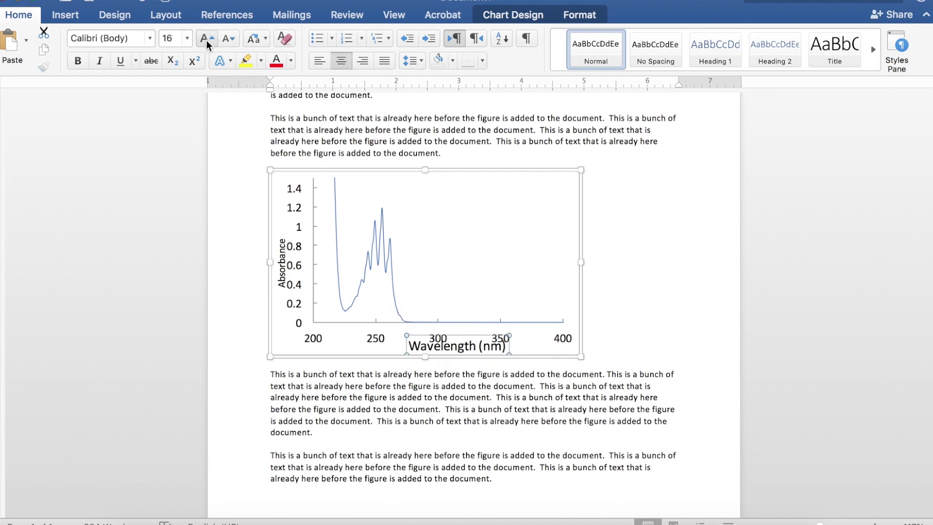
click(230, 39)
click(229, 38)
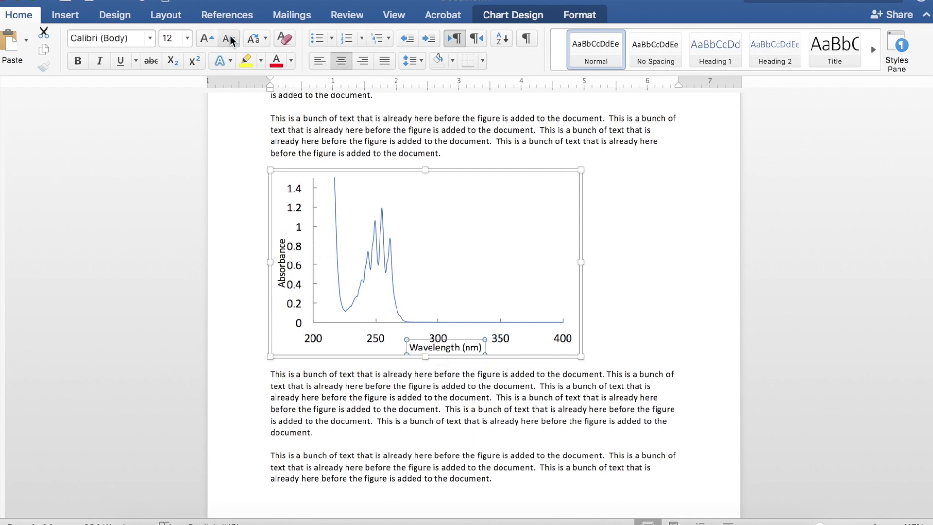
Set the vertical axis number labels to 12 pt and the horizontal ones to 11 pt.
click(301, 271)
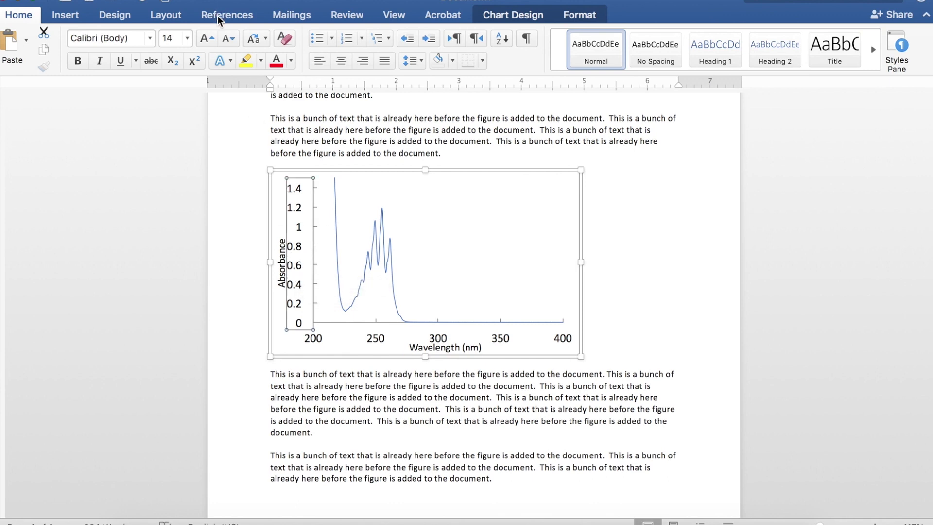
click(229, 38)
click(230, 38)
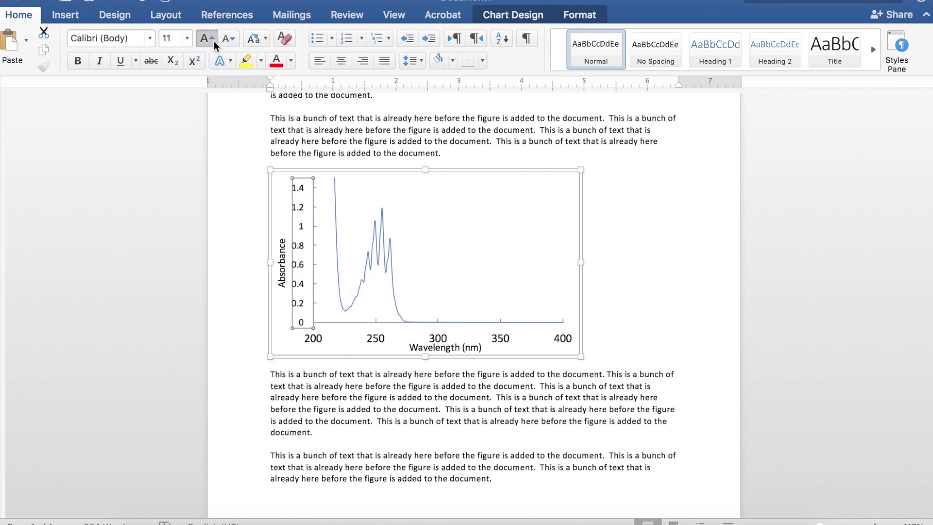
click(213, 44)
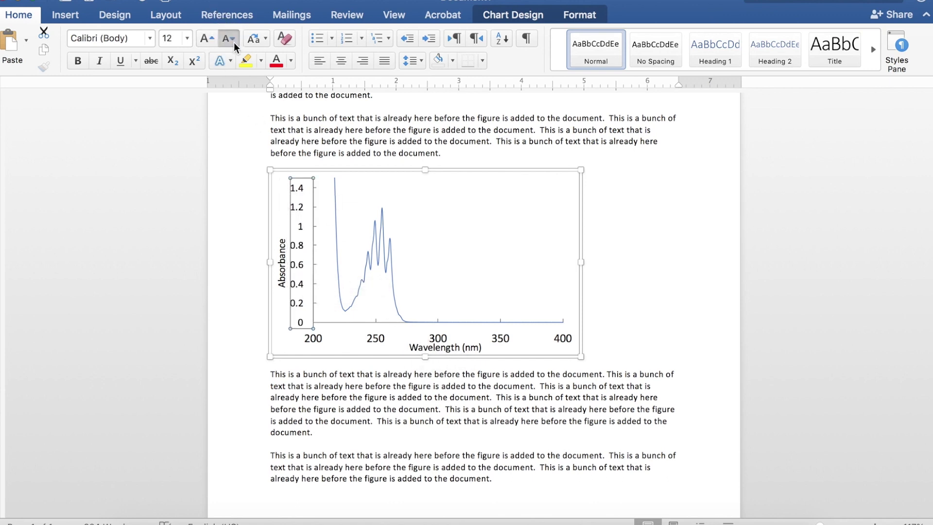
click(436, 339)
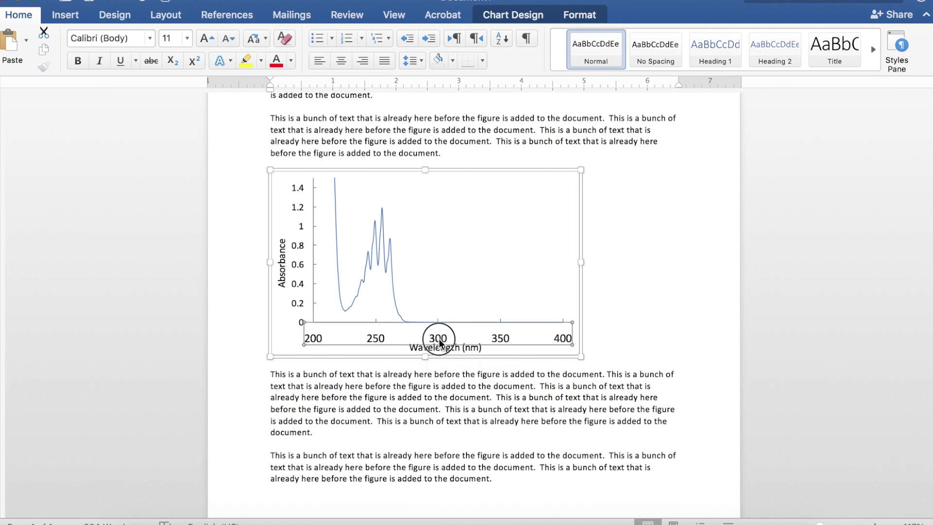
click(222, 39)
click(224, 39)
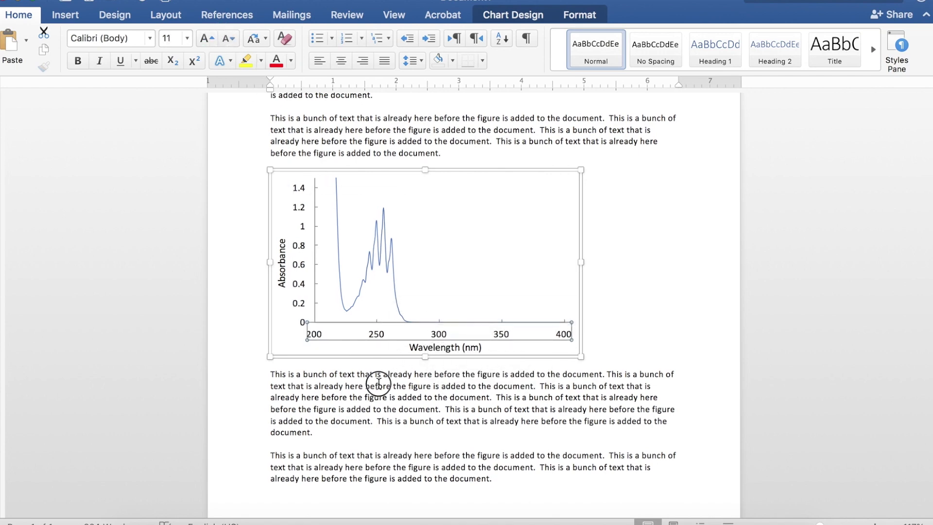
click(378, 383)
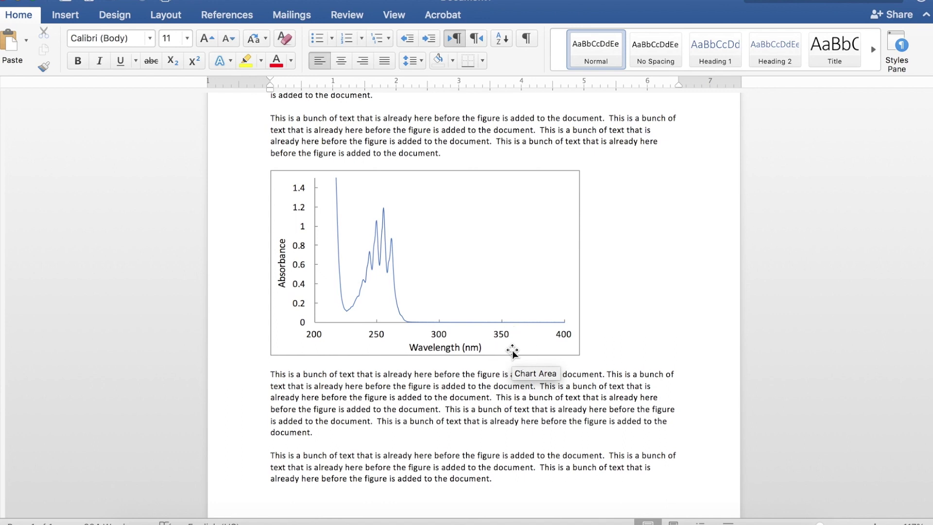
Select the chart and browse its context menu and chart design and format options.
click(513, 351)
right_click(513, 350)
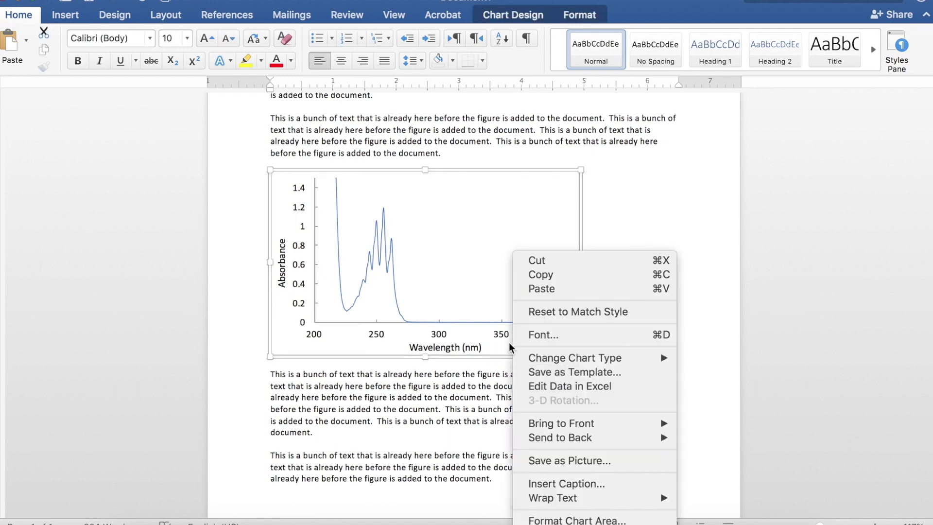
mouse_move(586, 426)
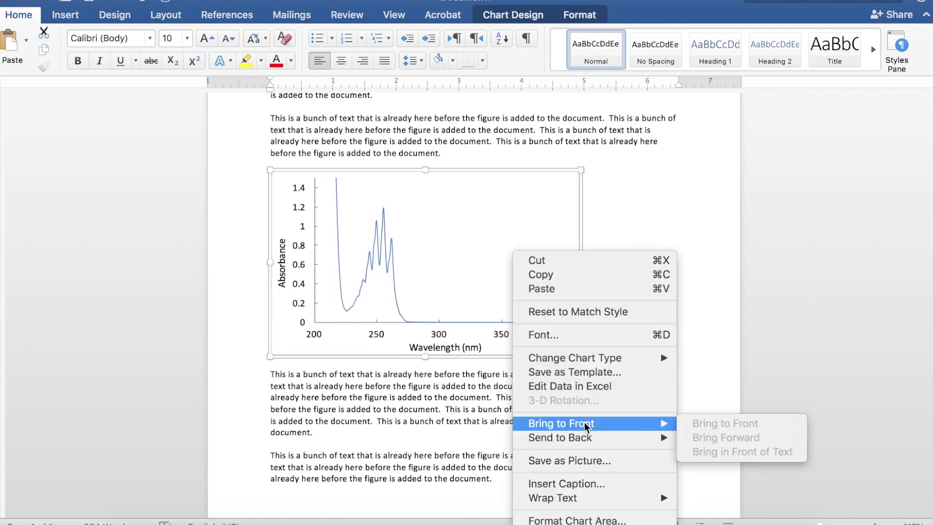
mouse_move(590, 498)
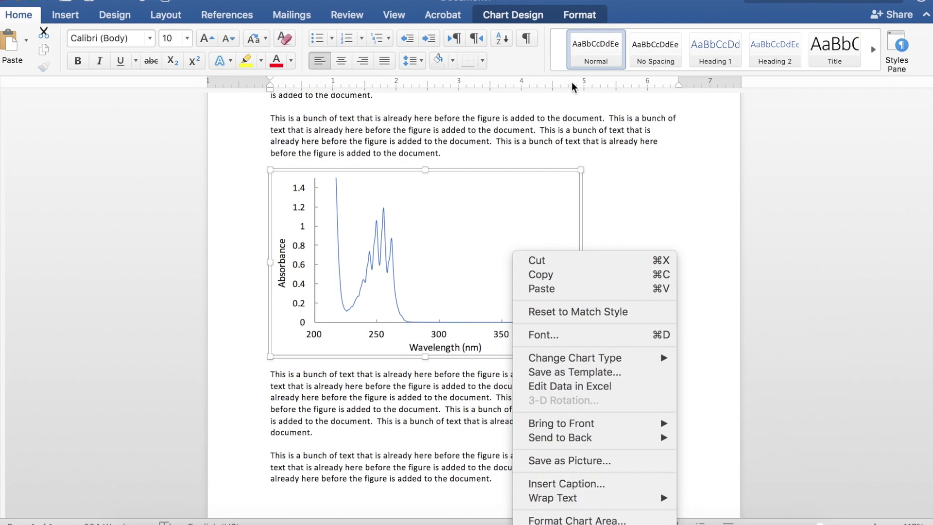
click(538, 17)
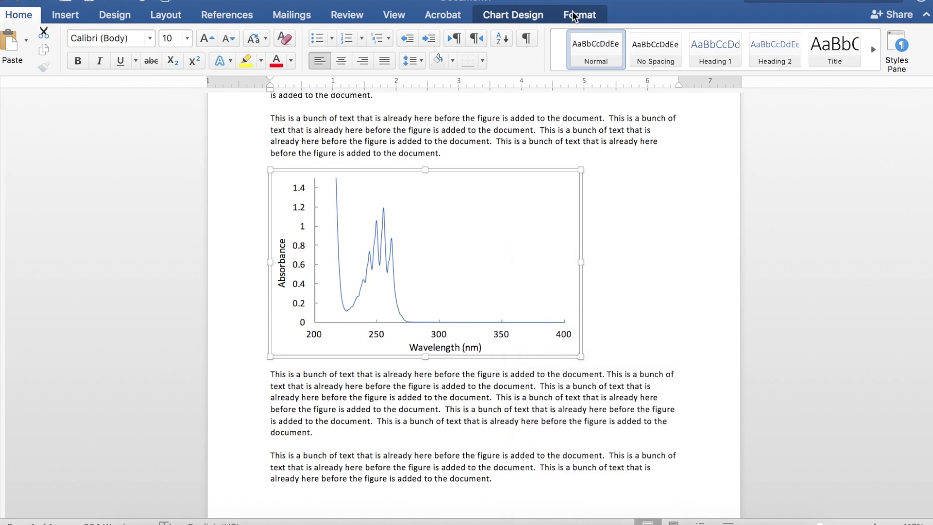
click(574, 15)
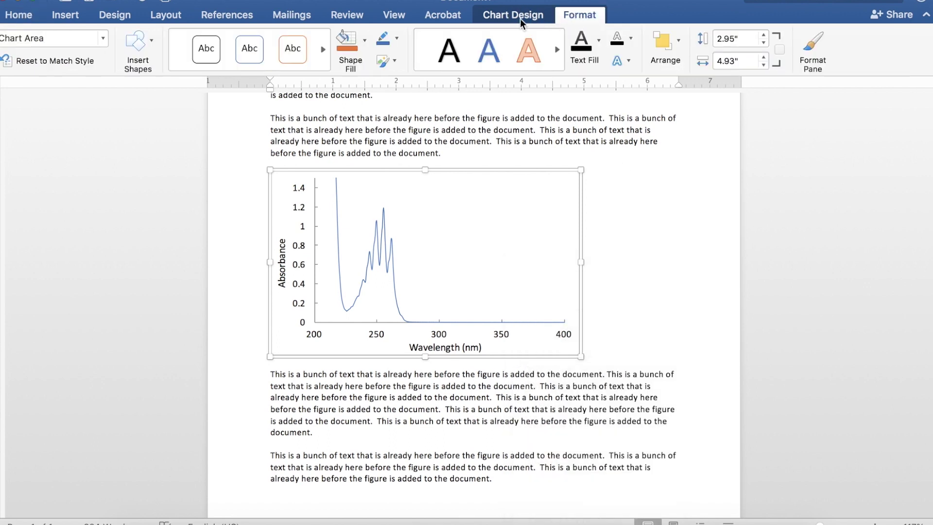
click(514, 18)
click(584, 17)
Give the chart Top and Bottom text wrapping and place it flush with the left margin.
click(682, 39)
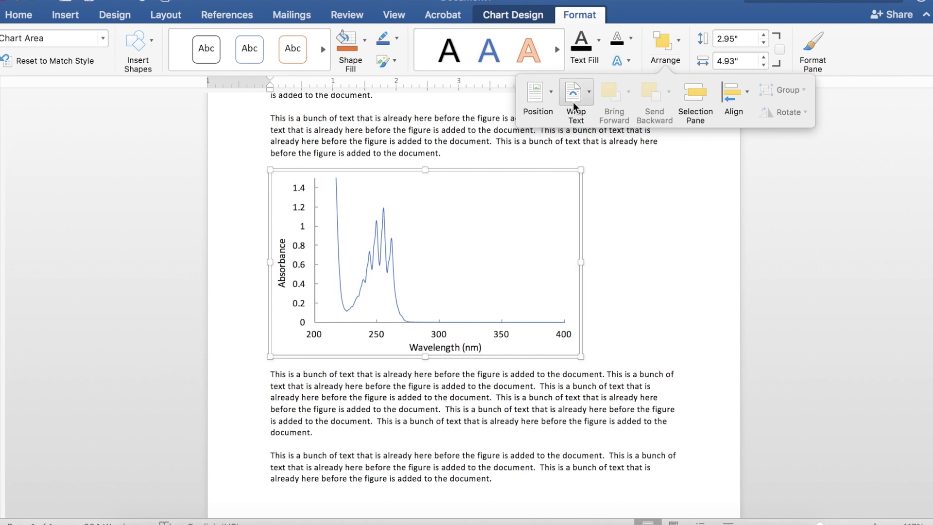
click(585, 96)
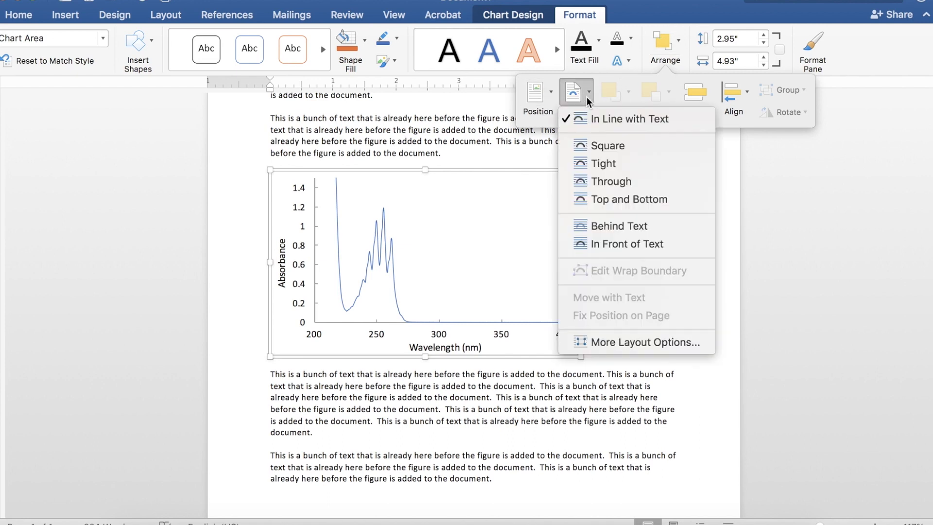
click(589, 198)
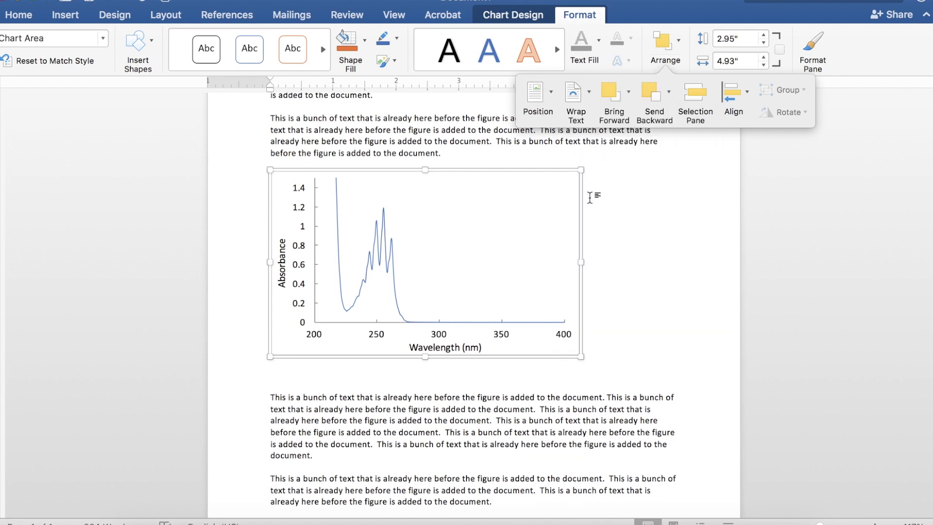
mouse_move(500, 359)
mouse_down()
mouse_move(495, 434)
mouse_move(499, 355)
mouse_up()
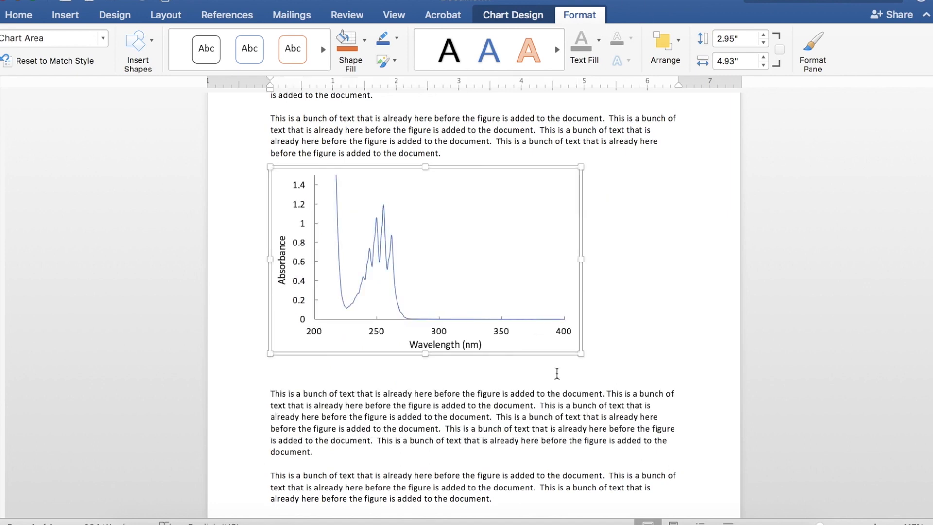
click(556, 373)
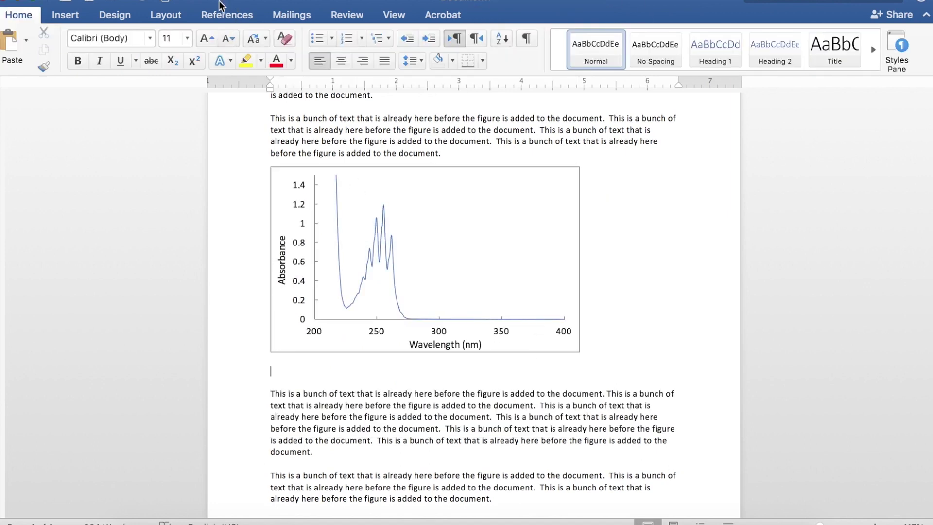
Draw a horizontal text box just beneath the chart for the caption.
click(64, 16)
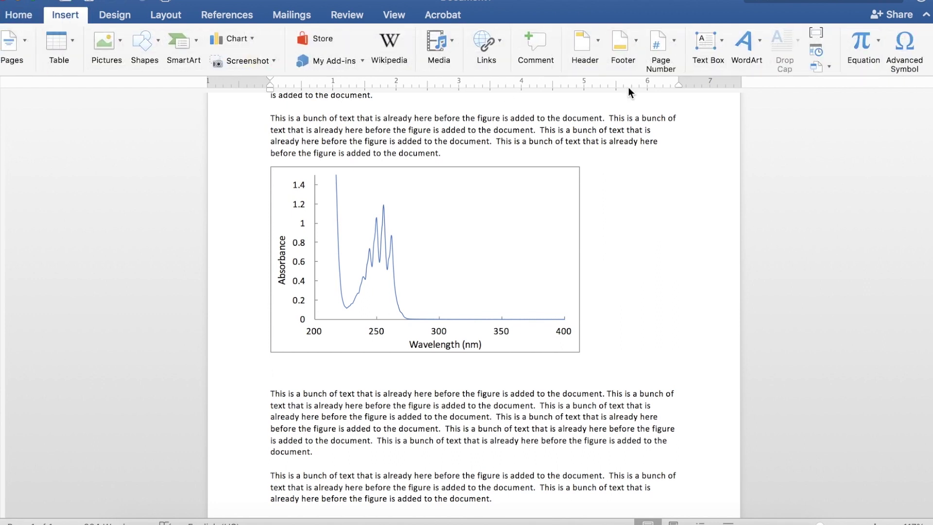
click(721, 43)
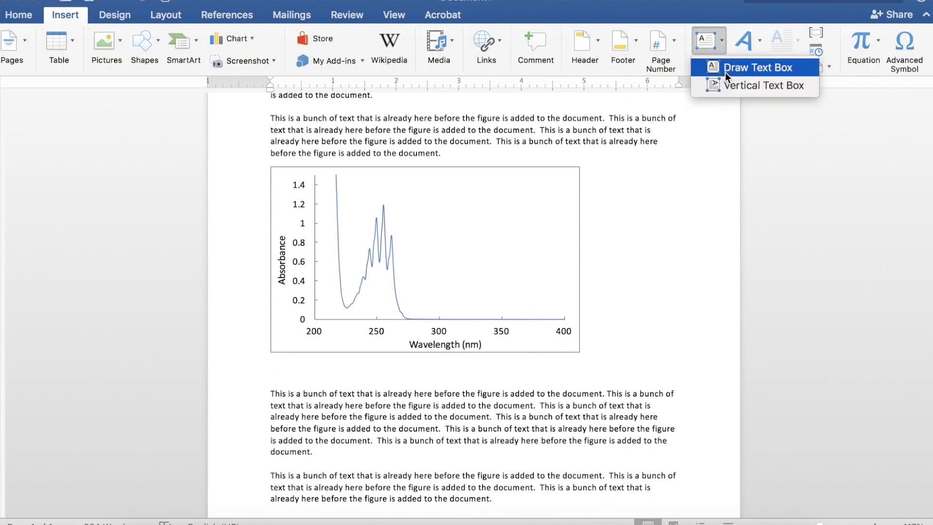
click(725, 72)
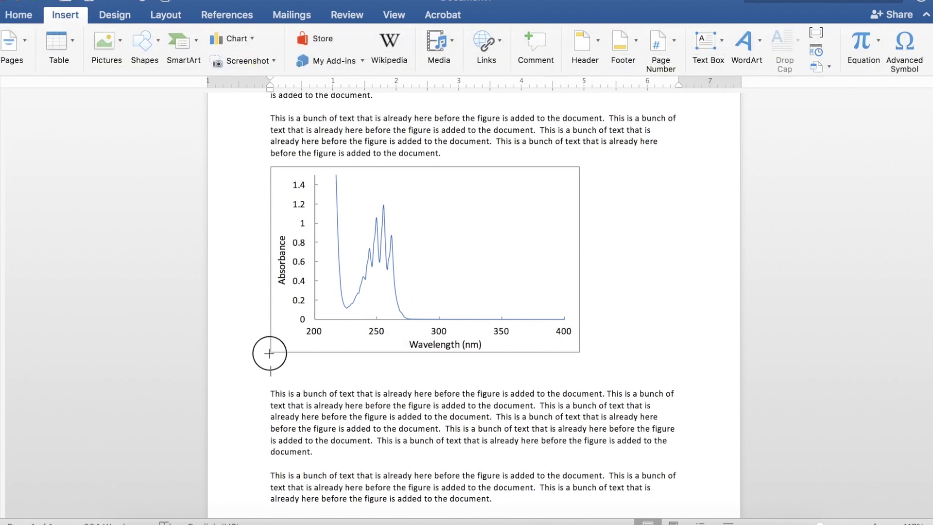
mouse_move(269, 353)
mouse_down()
mouse_move(374, 381)
mouse_move(578, 386)
mouse_up()
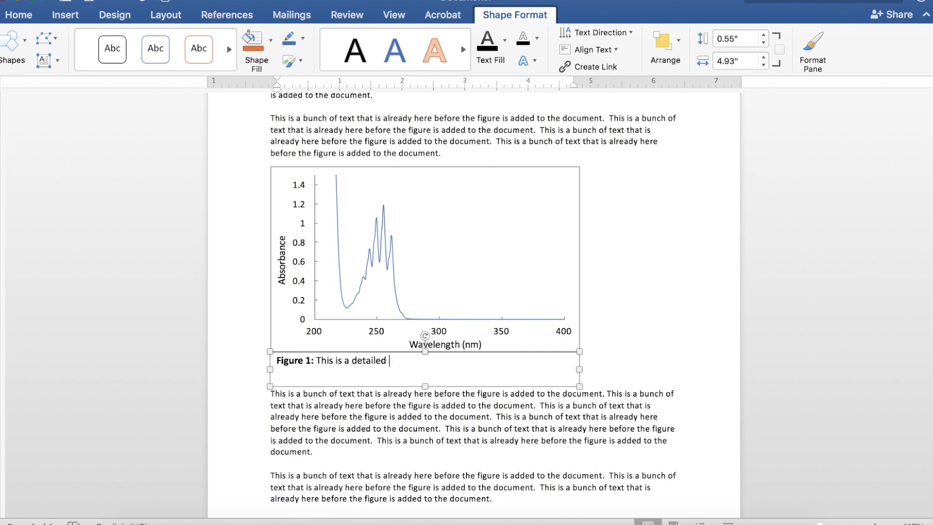
Paste extra copies of the Figure 1 caption sentence and heighten the box to show it all.
shift+click(317, 360)
click(432, 362)
key(super+v)
key(super+v)
key(super+v)
key(super+v)
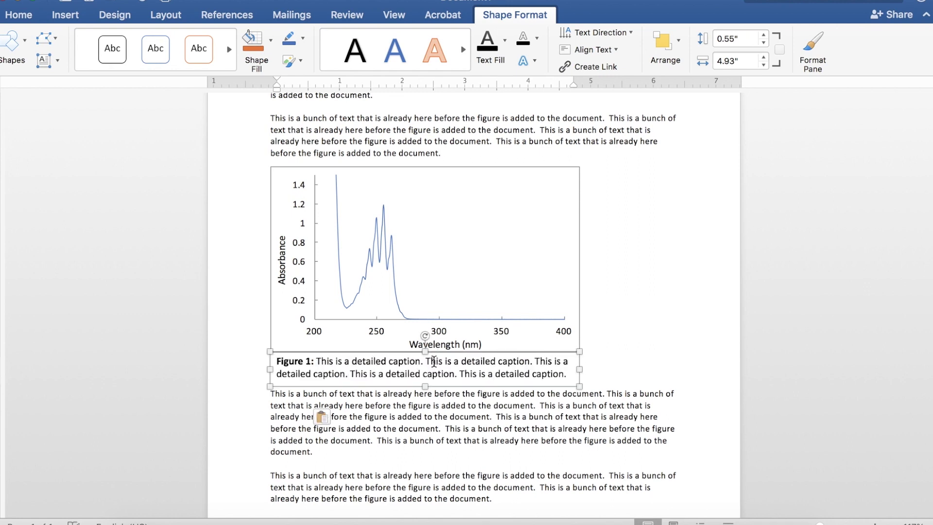
drag(424, 386, 424, 410)
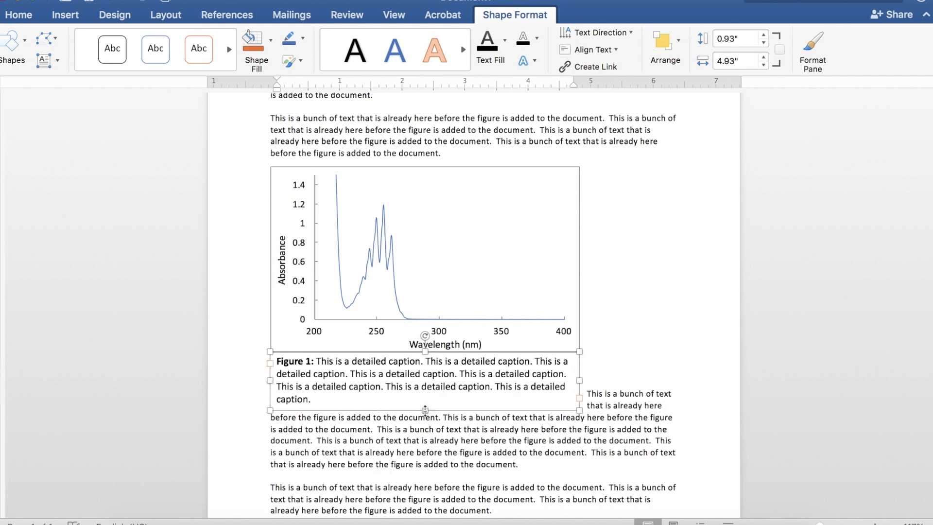
triple_click(291, 360)
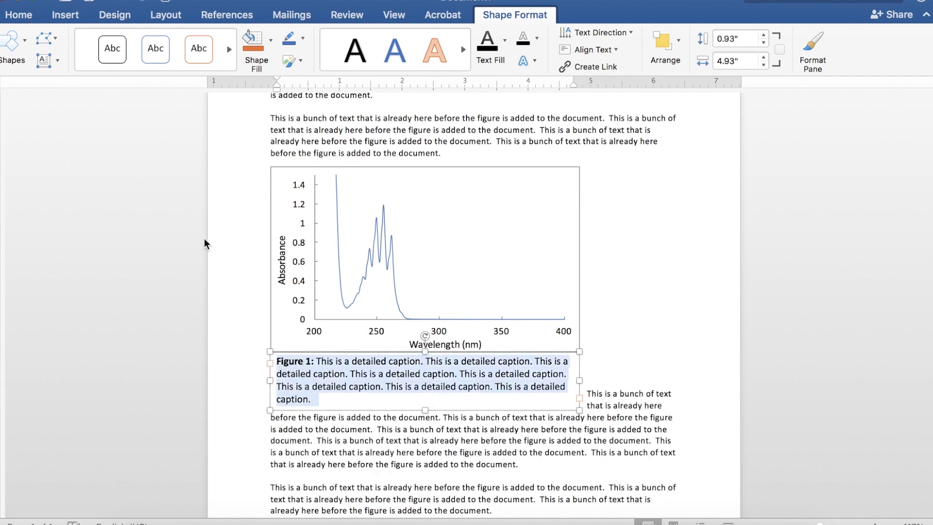
Set the caption text to 9 pt.
click(14, 17)
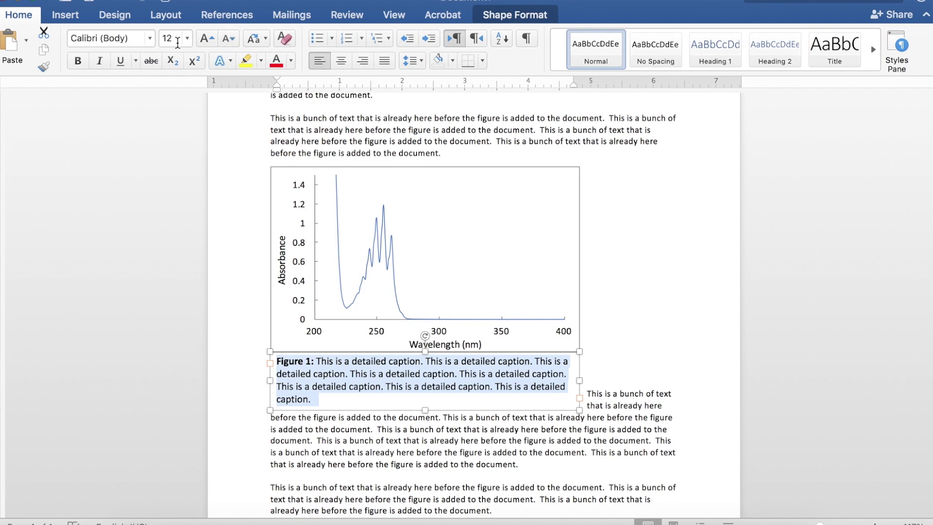
click(177, 42)
key(Return)
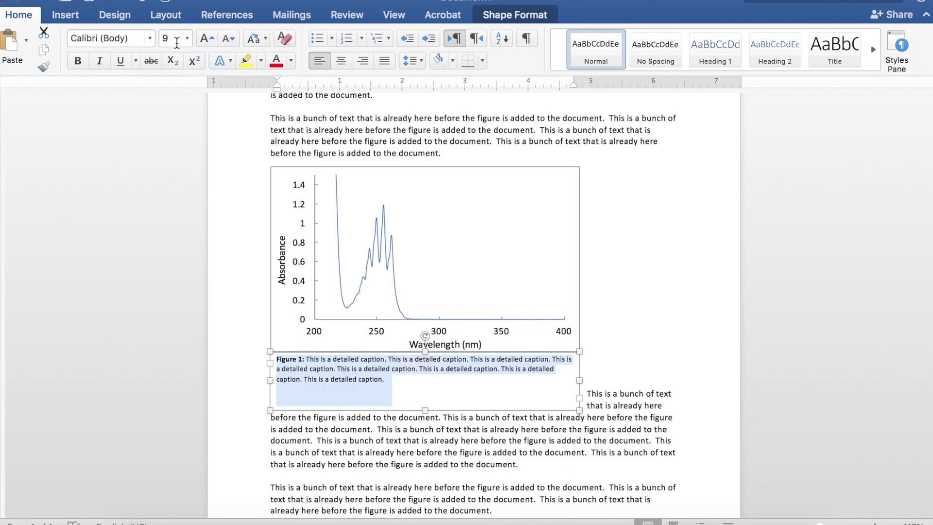
Shorten the caption text box to fit the smaller 9 pt text.
click(430, 417)
click(428, 375)
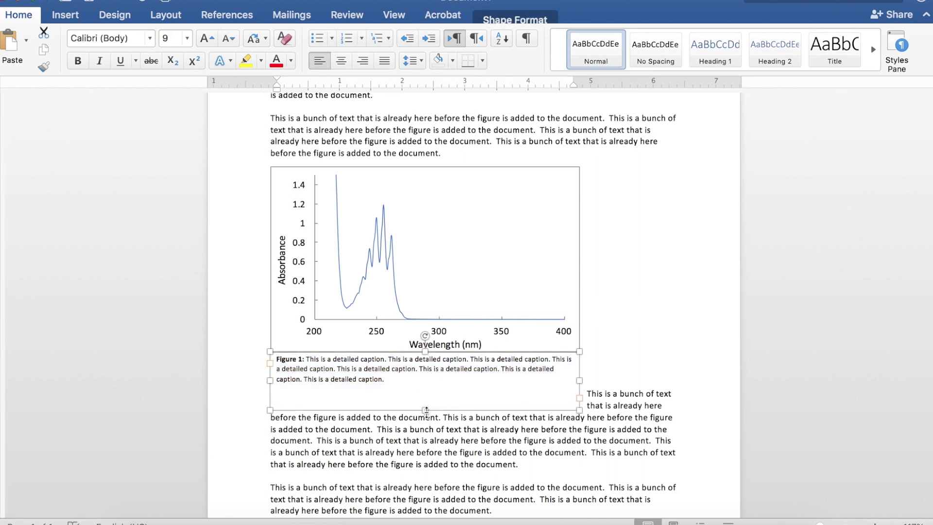
mouse_move(425, 385)
mouse_down()
mouse_move(425, 402)
mouse_move(426, 387)
mouse_up()
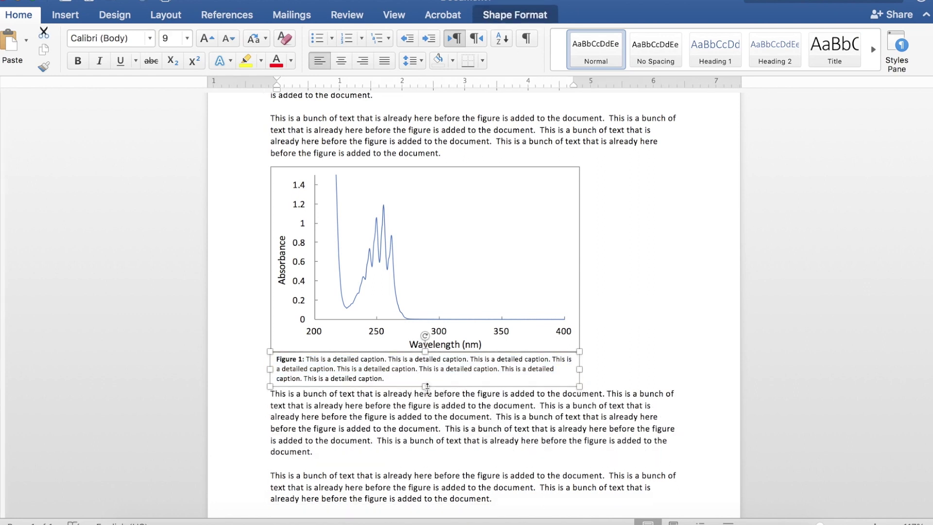
shift+click(530, 343)
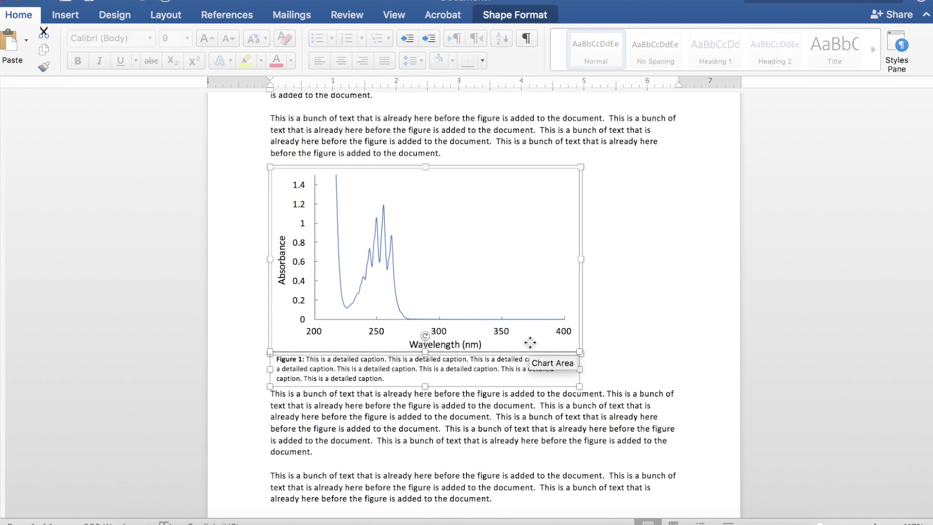
Group the selected chart and caption box into one object and move it toward the page centre.
right_click(529, 343)
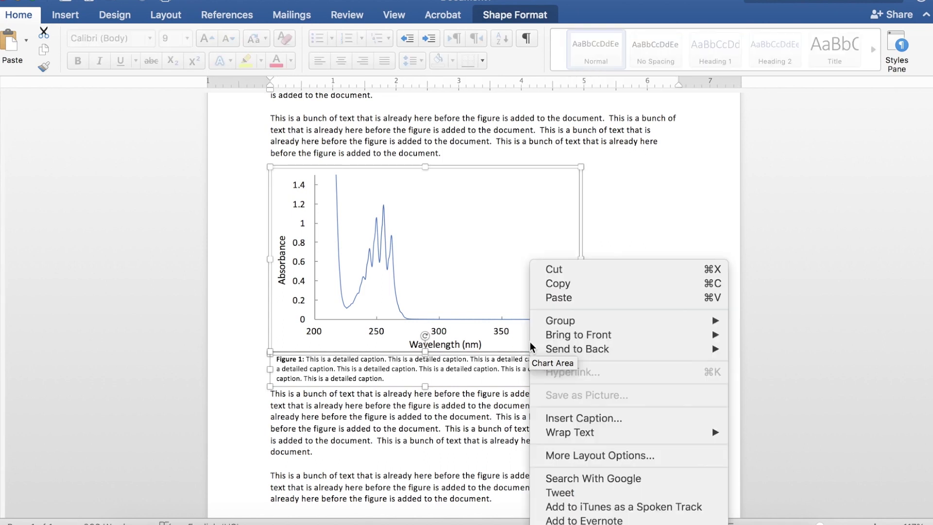
mouse_move(579, 325)
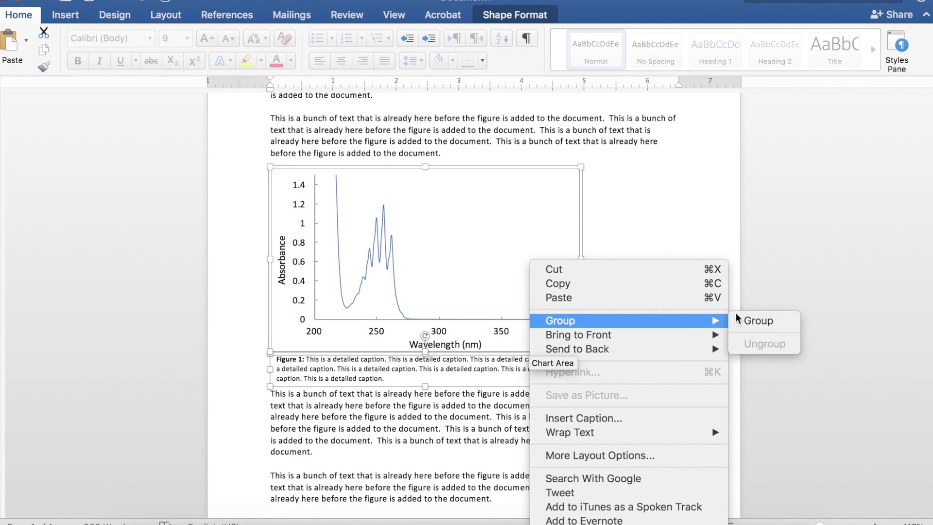
click(767, 320)
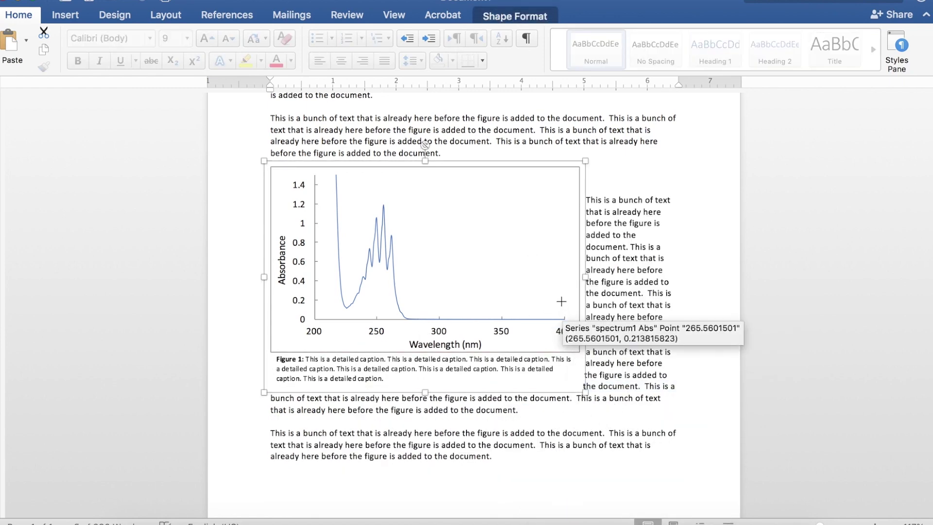
drag(584, 379, 640, 373)
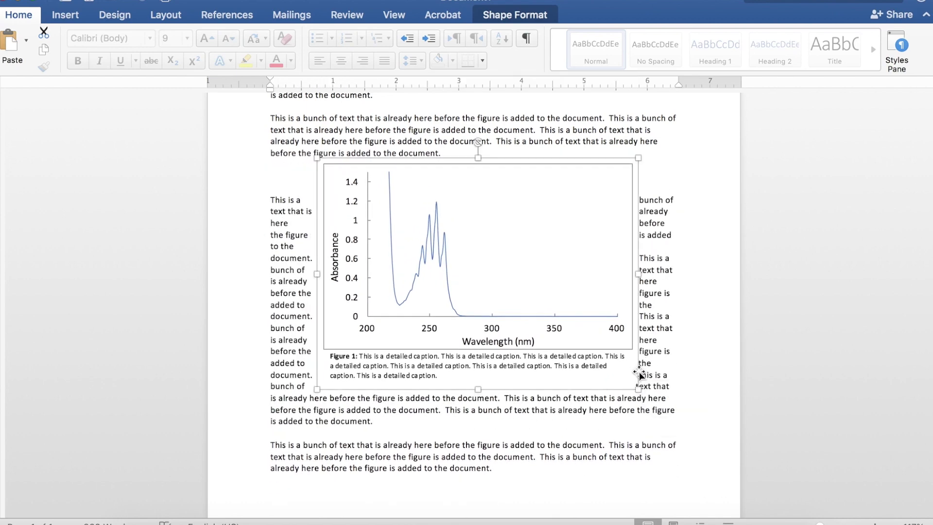
Set the grouped chart-and-caption figure's text wrapping to Top and Bottom.
click(519, 15)
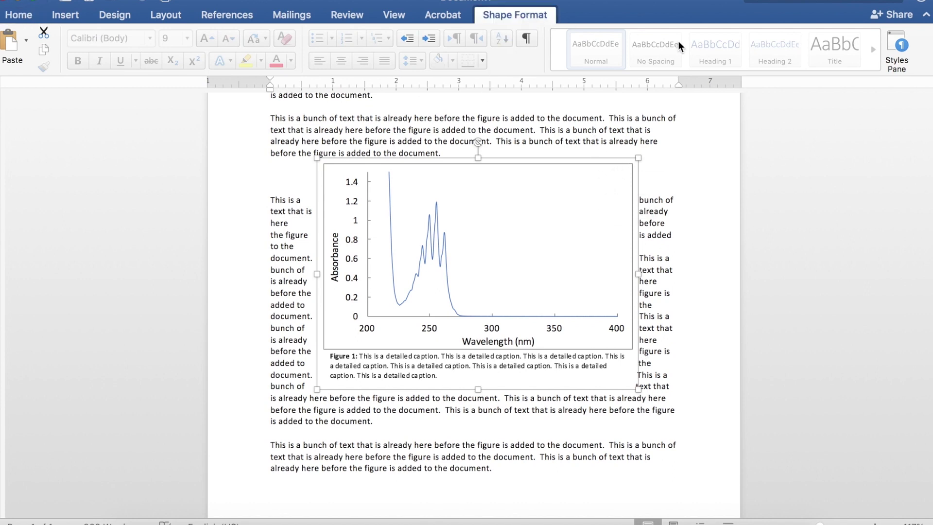
click(679, 55)
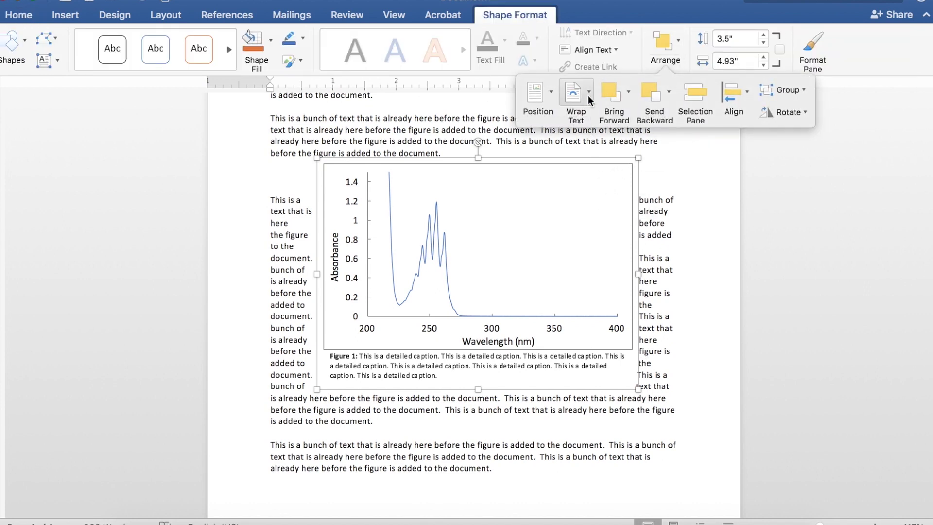
click(587, 95)
click(611, 199)
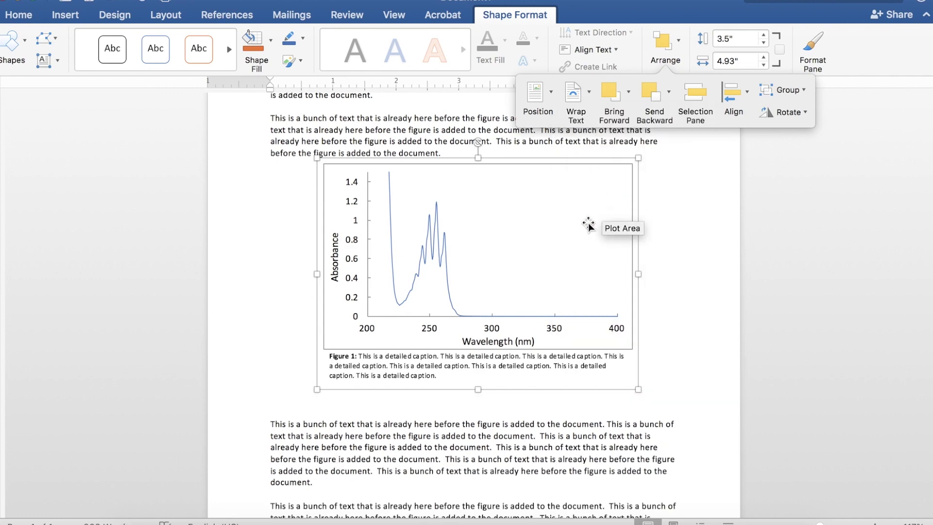
click(631, 235)
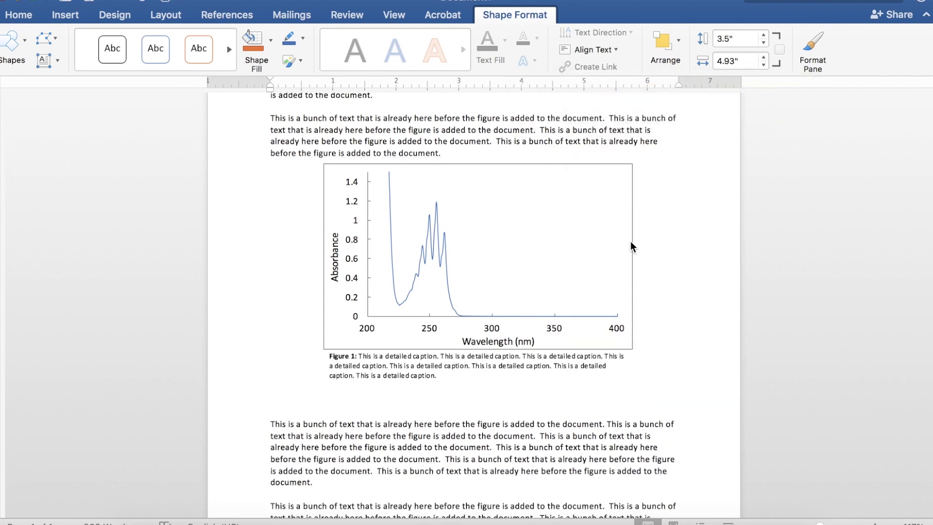
click(631, 249)
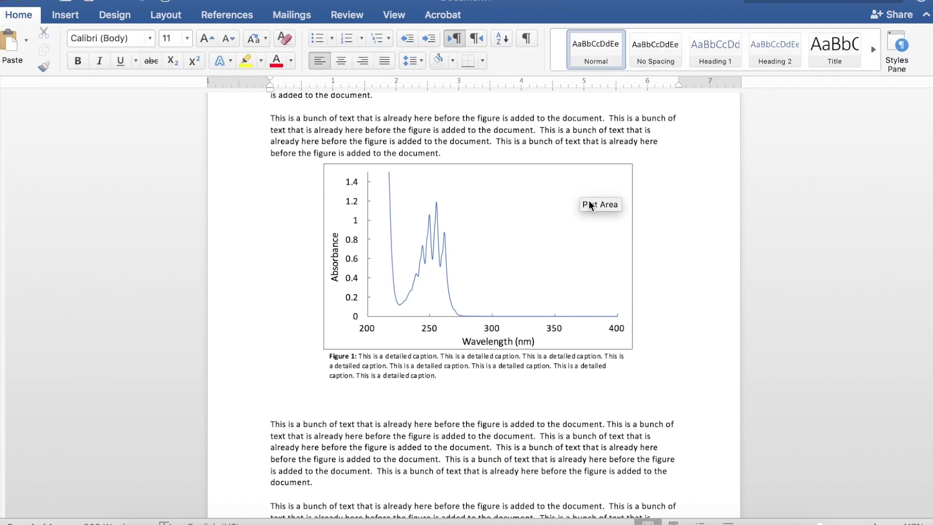
click(546, 182)
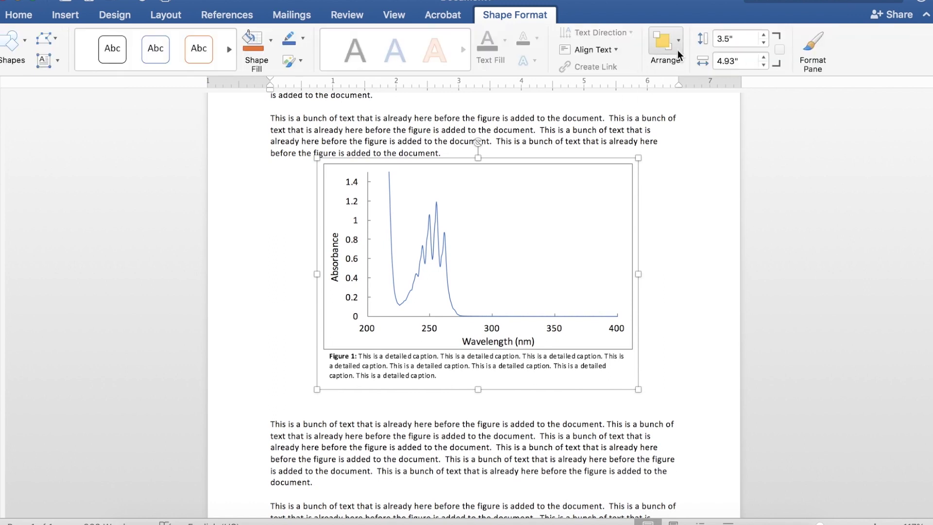
click(677, 49)
Apply Square text wrapping to the grouped figure.
click(588, 101)
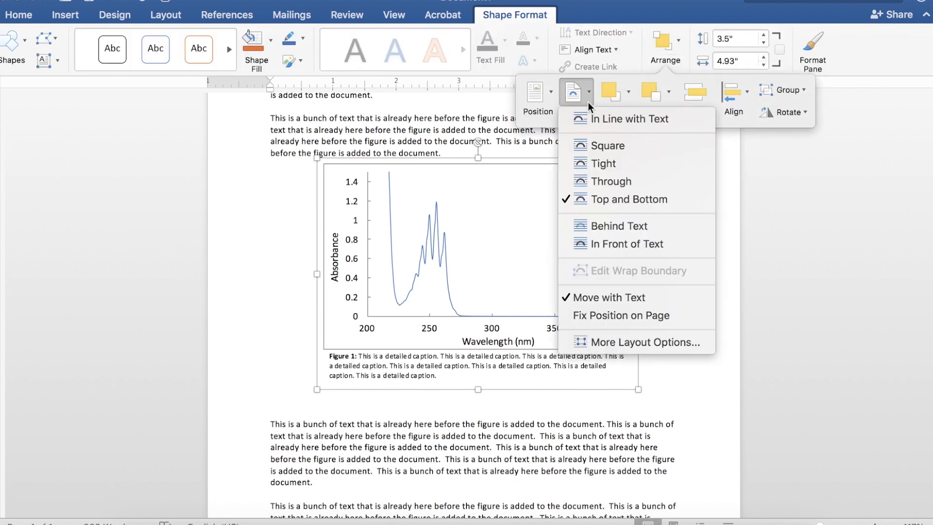
click(605, 147)
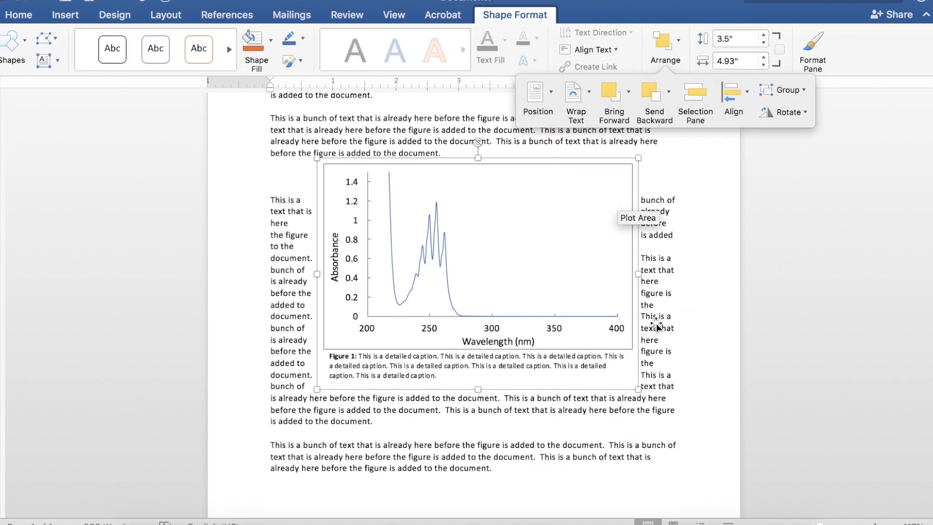
click(635, 248)
Shift the chart and its caption right within the group so they stay aligned.
click(625, 244)
drag(618, 172, 665, 170)
click(591, 360)
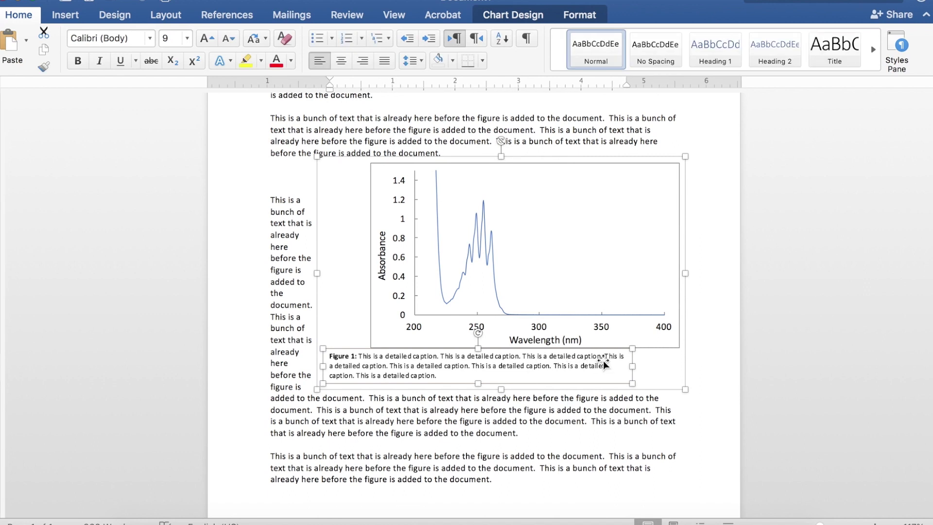
drag(634, 365, 677, 358)
Nudge the grouped figure left so it sits against the left margin.
click(266, 200)
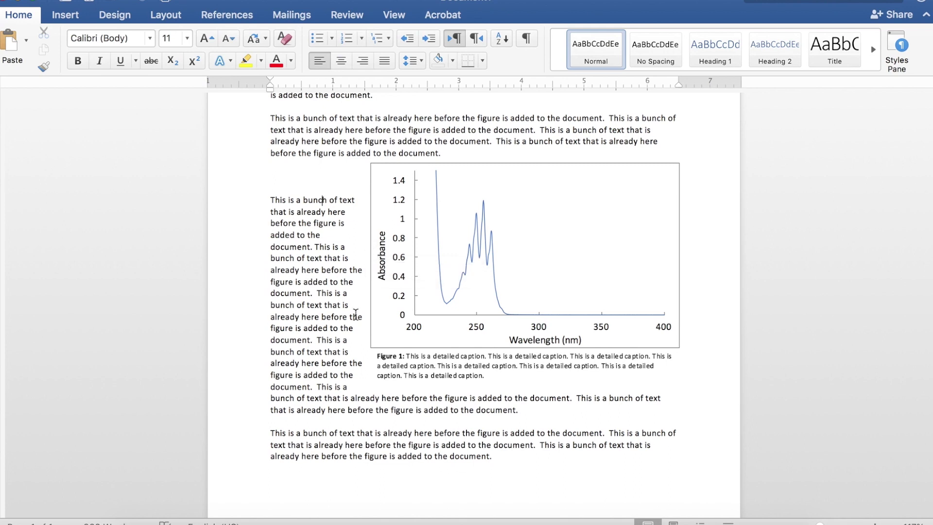
drag(385, 201, 377, 194)
key(Left)
key(Left)
key(Left)
key(Left)
key(Left)
key(Left)
key(Left)
key(Left)
key(Left)
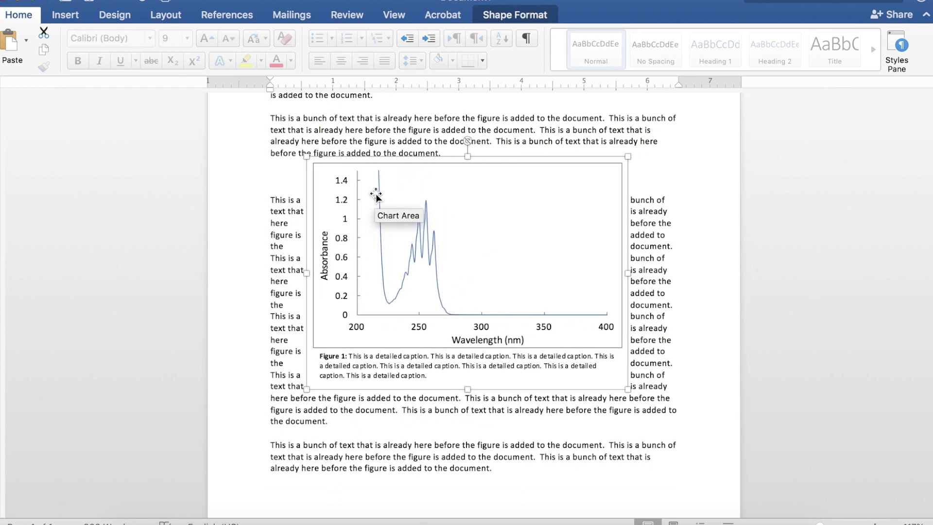
key(Left)
key(Left)
key(Left)
key(Left)
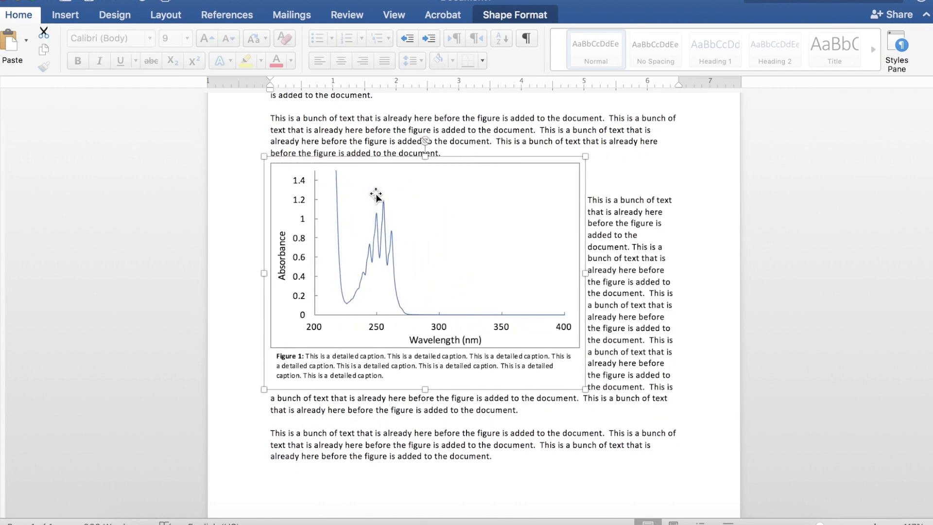
key(Right)
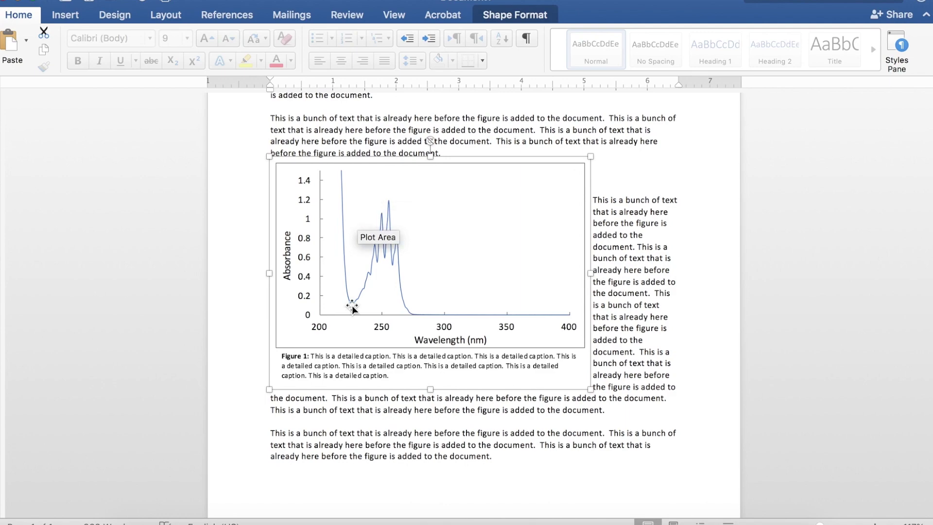